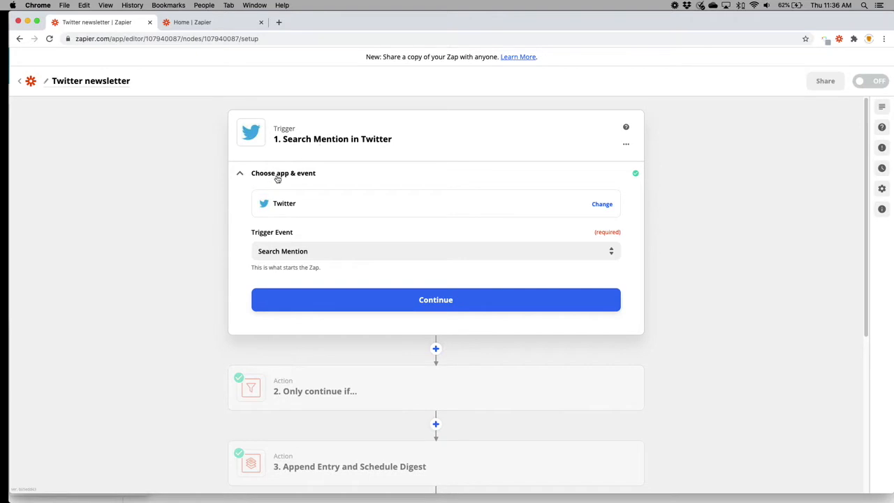
Step: Review the trigger's available apps and Twitter events, keep Twitter with Search Mention, and proceed past the account to the trigger setup
click(288, 204)
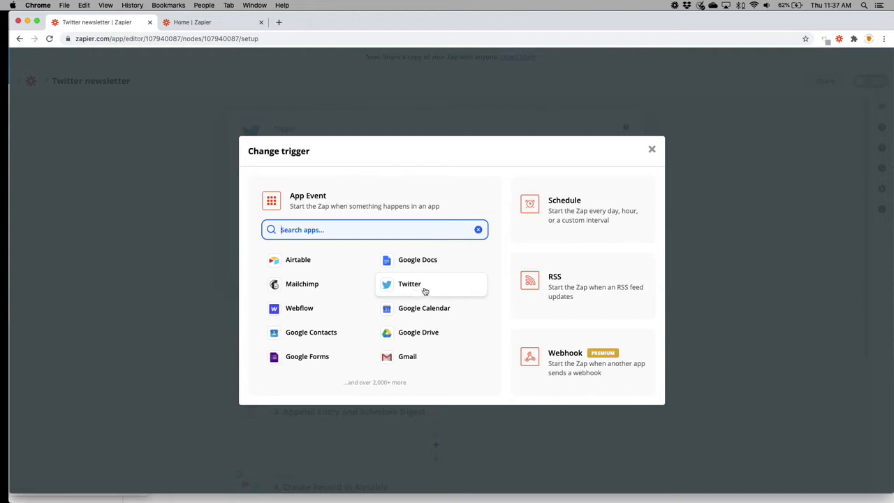
click(652, 152)
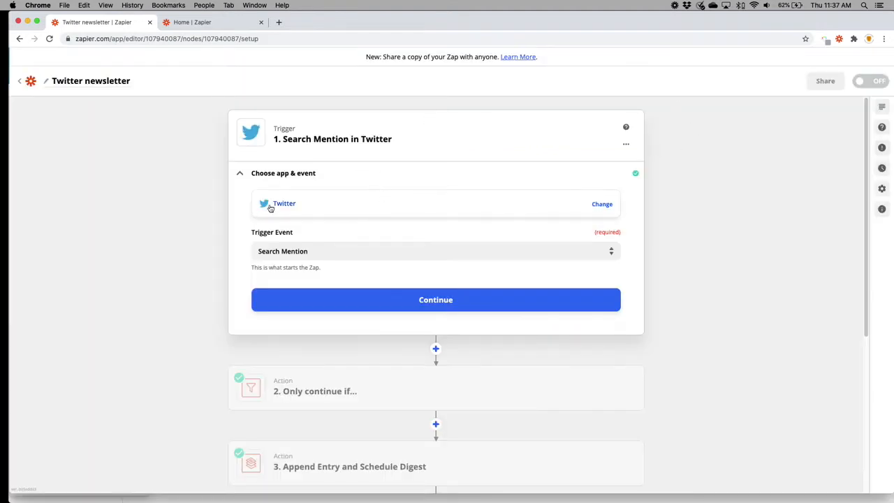
click(330, 253)
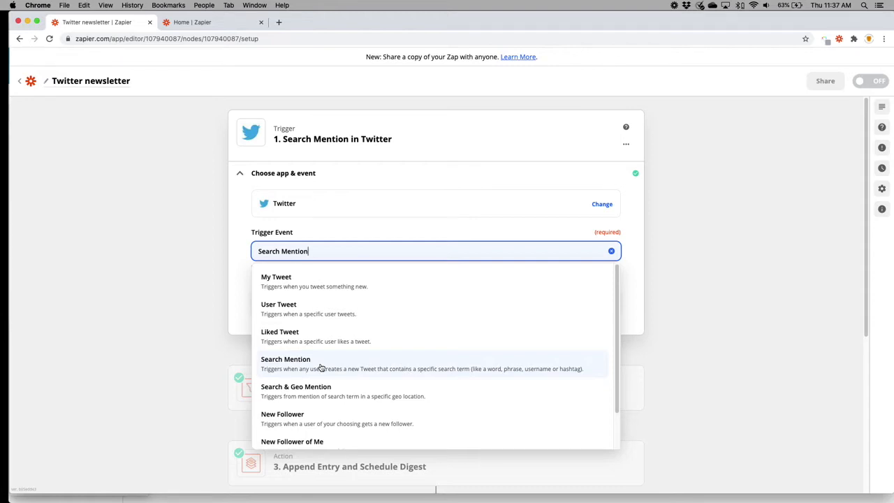
click(242, 301)
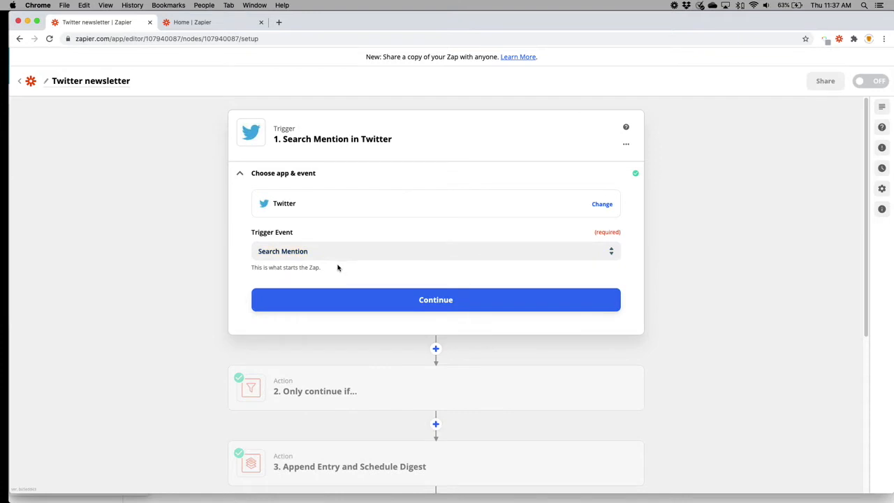
click(439, 304)
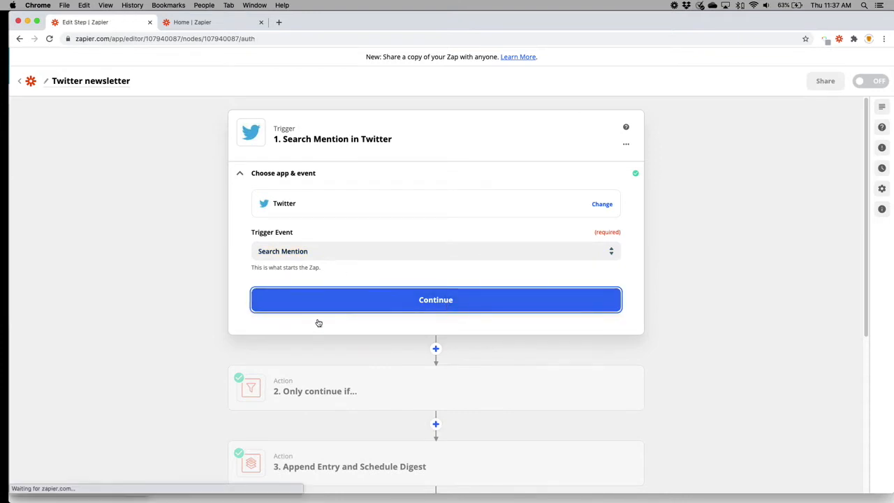
click(432, 287)
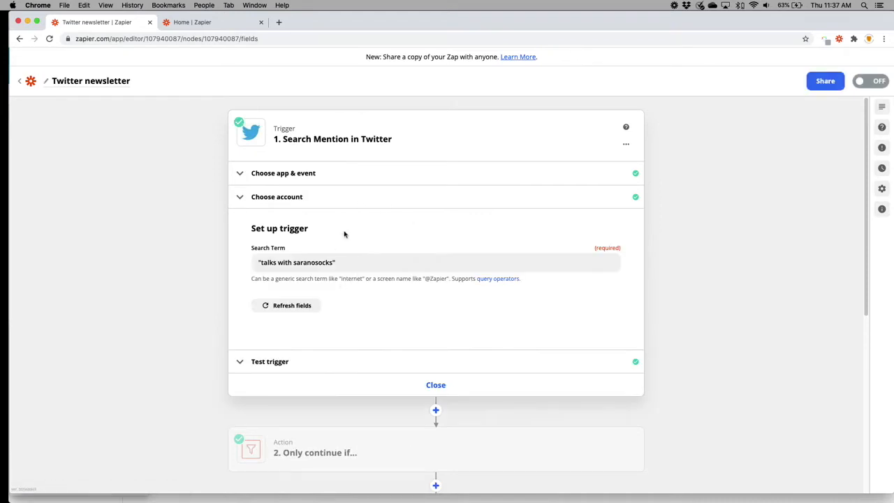
Step: Examine the trigger's search term and the tweet data in its test result, and finish the trigger step
drag(342, 263, 256, 263)
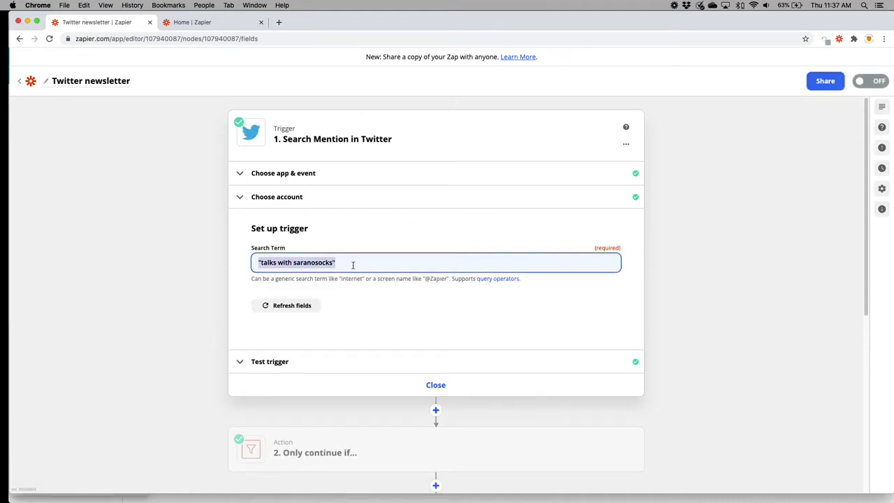
click(360, 262)
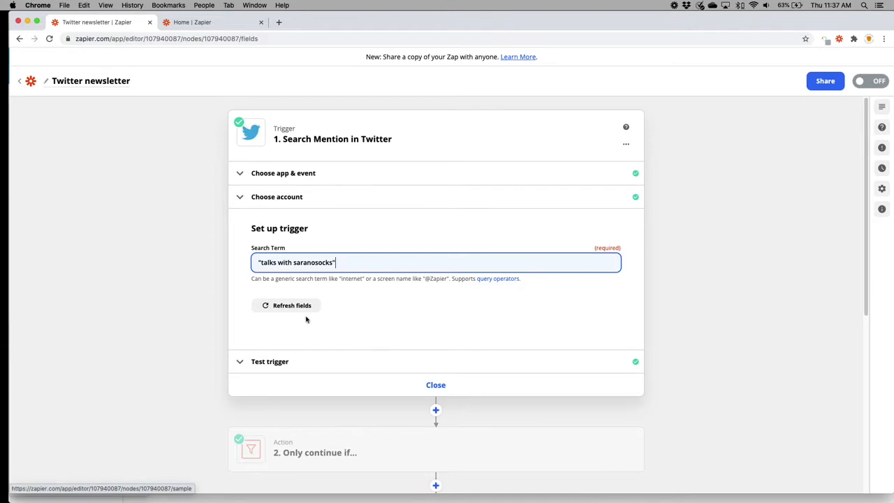
click(279, 362)
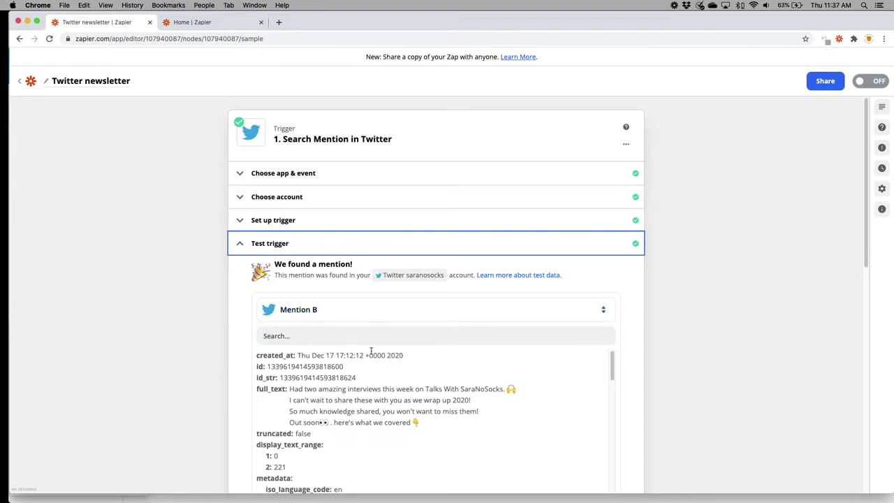
scroll(373, 350, down, 1)
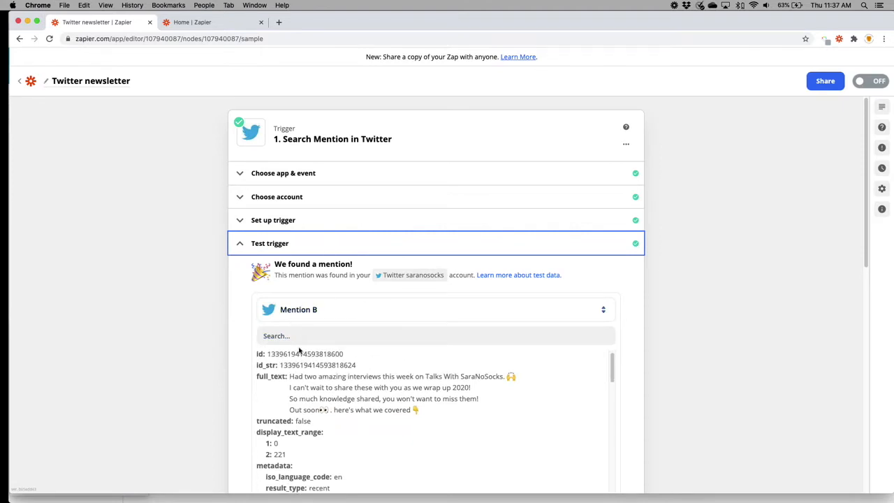
click(270, 220)
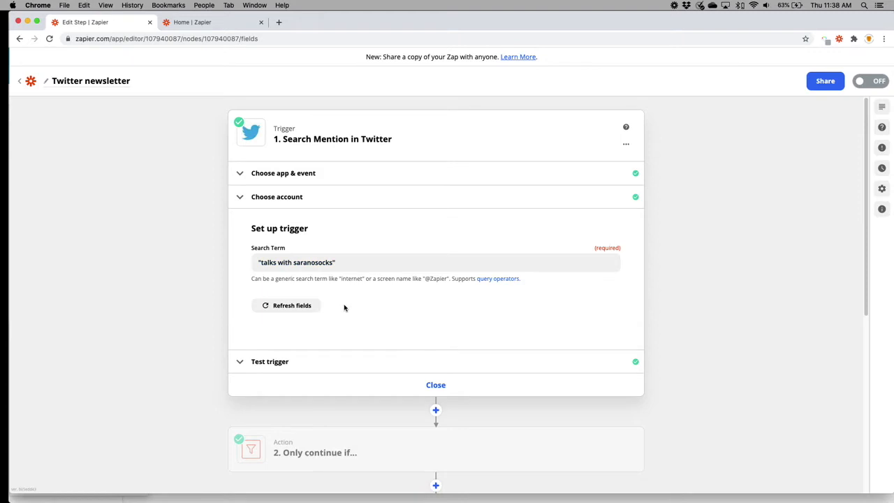
click(280, 364)
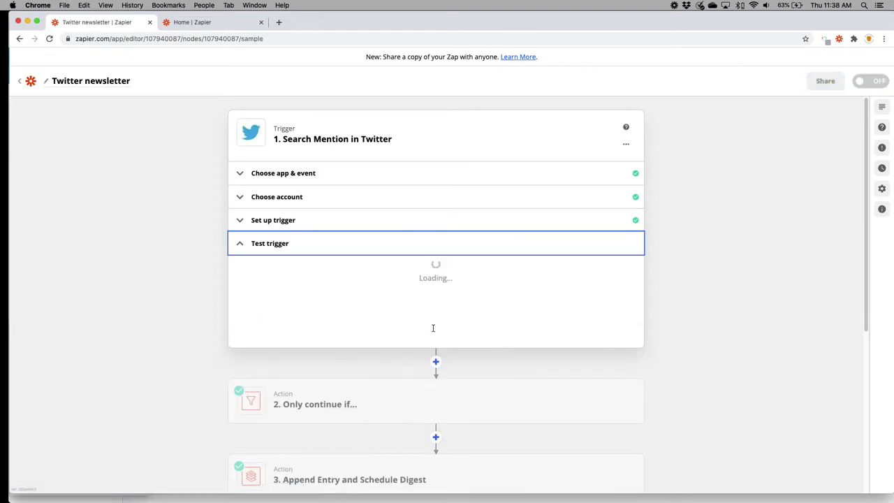
scroll(428, 325, down, 1)
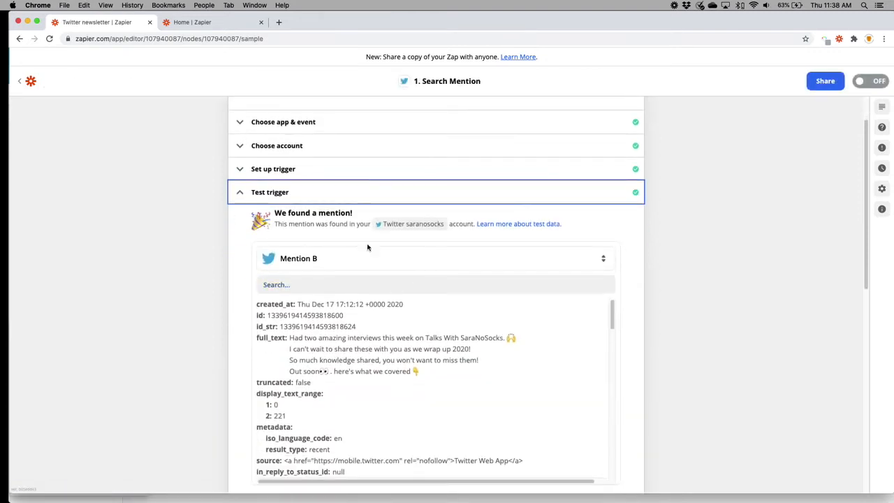
scroll(341, 340, down, 15)
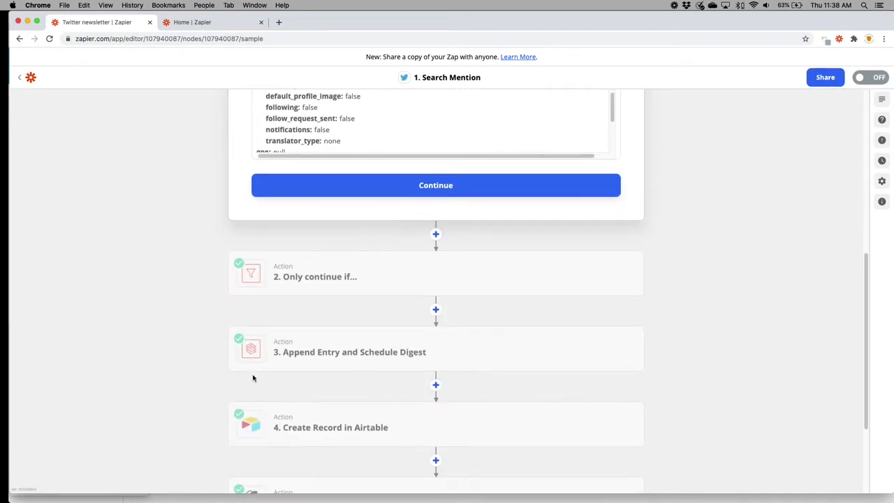
click(390, 193)
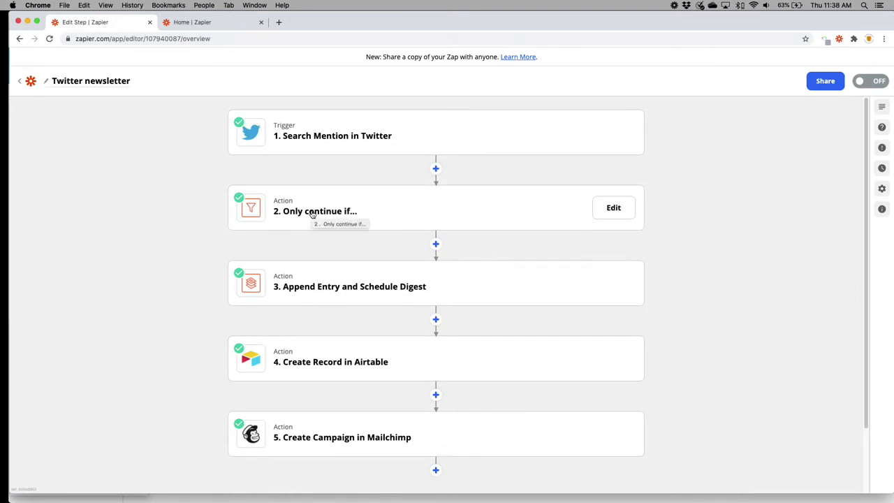
Step: Open the "Only continue if..." action, search the available apps for "fil", and proceed with Filter by Zapier to the filter setup
click(312, 213)
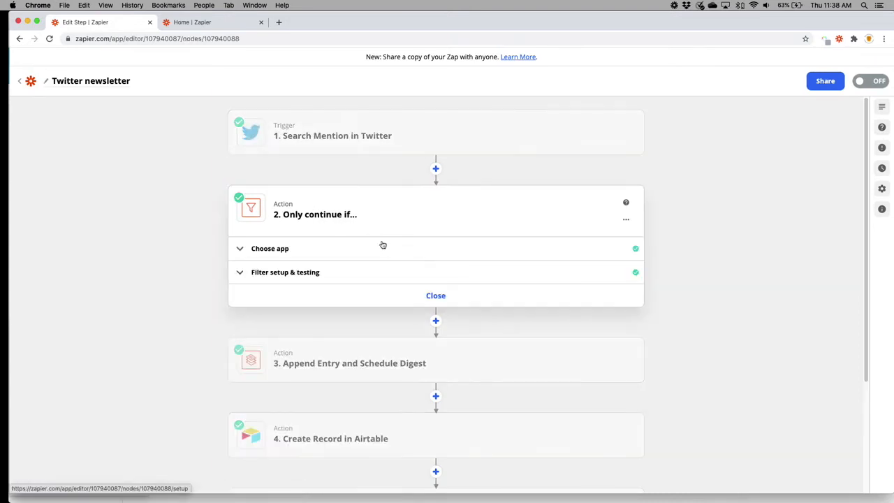
click(263, 253)
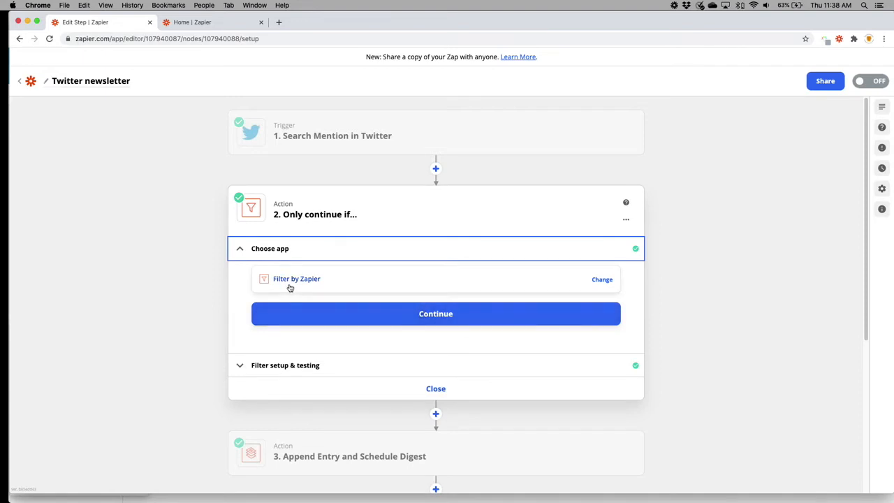
click(343, 284)
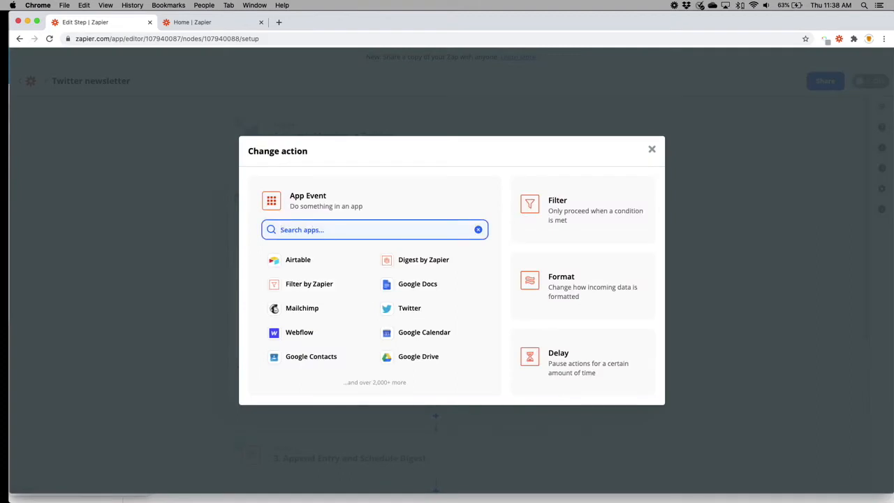
text(fil)
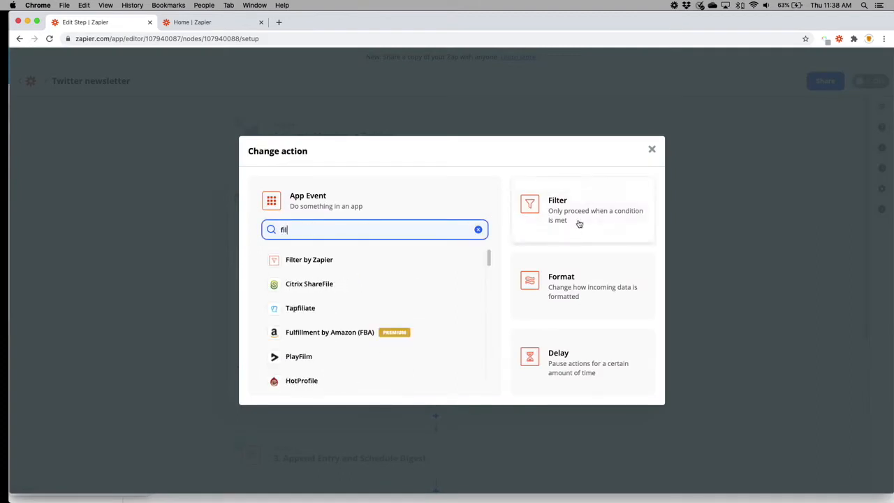
click(651, 150)
click(408, 319)
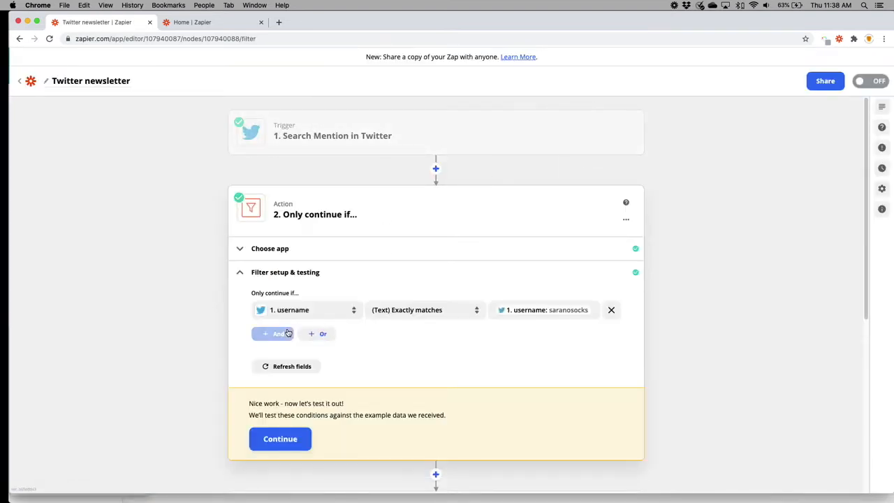
Step: Inspect the field and condition options of the filter's username rule without changing them, and continue to the filter test
click(275, 334)
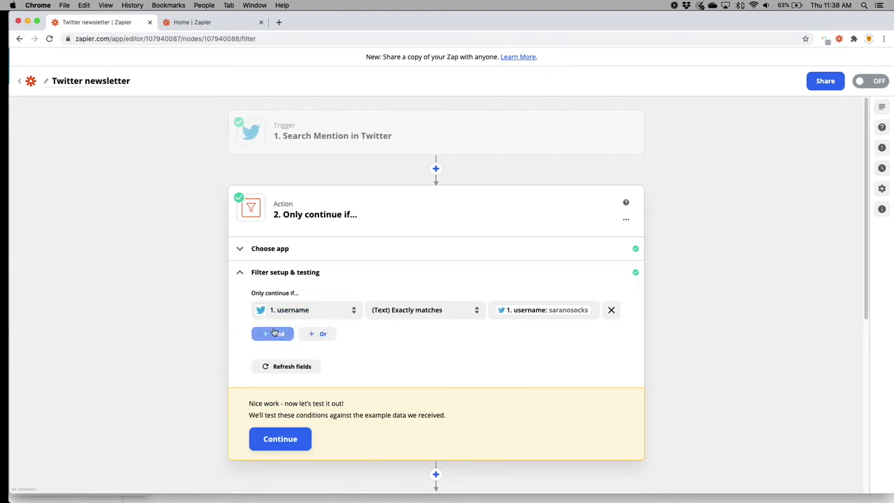
click(289, 310)
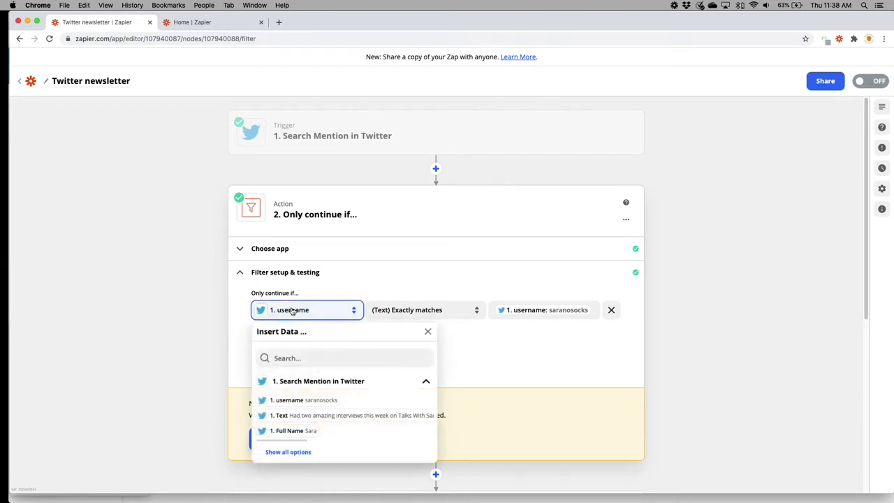
click(404, 311)
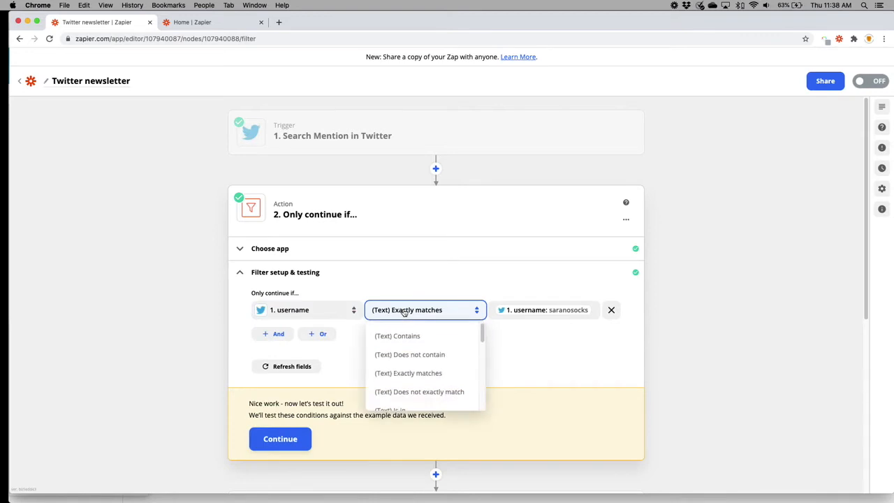
click(605, 345)
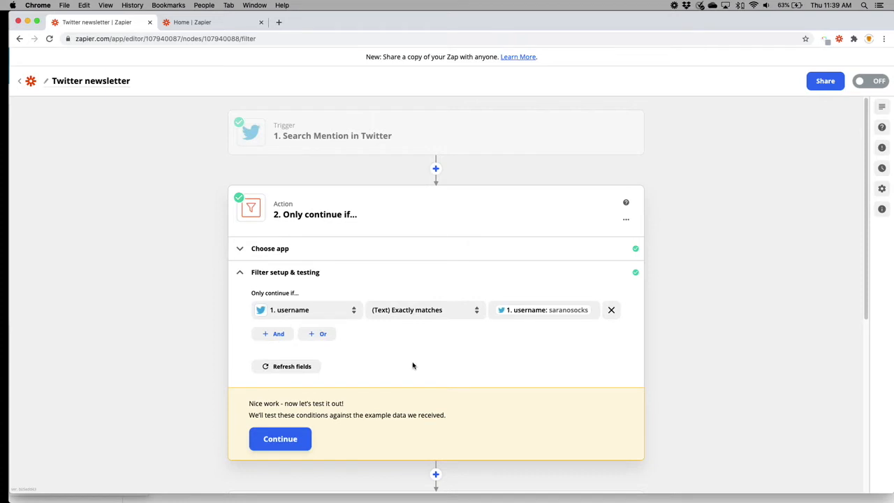
click(300, 439)
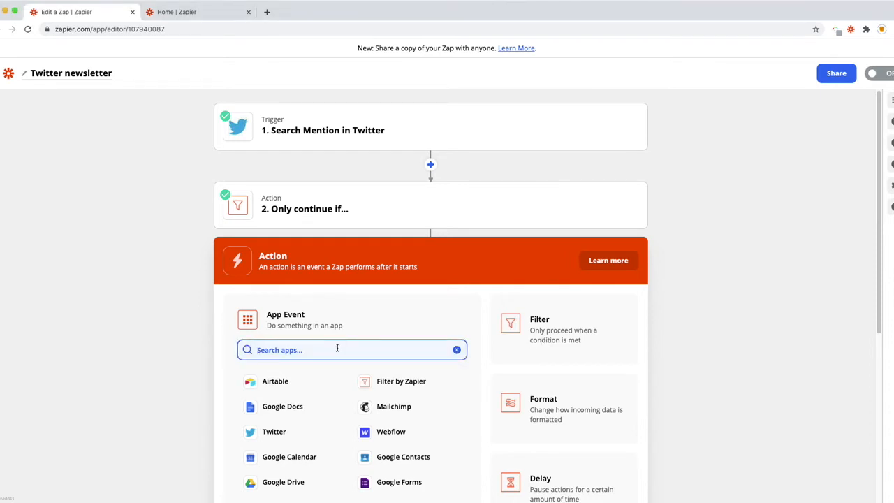
Step: Add Digest by Zapier as the third step with the event Append Entry and Schedule Digest, and continue to its setup
text(dige)
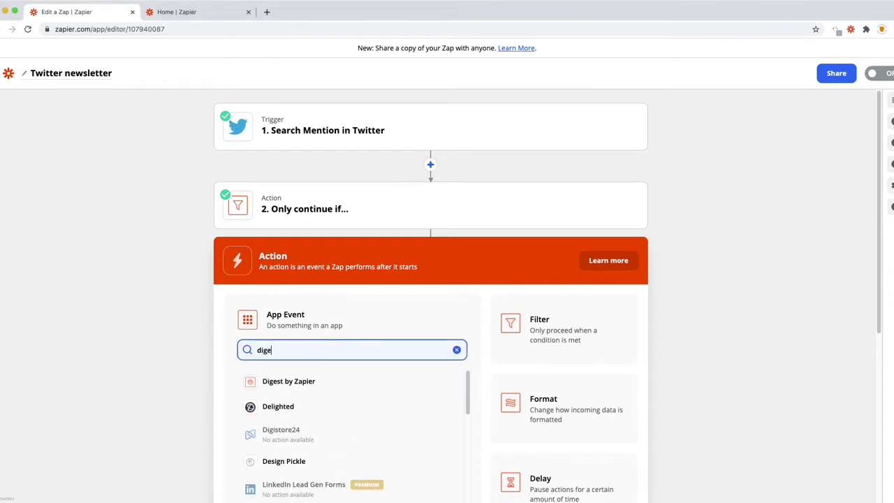
click(295, 384)
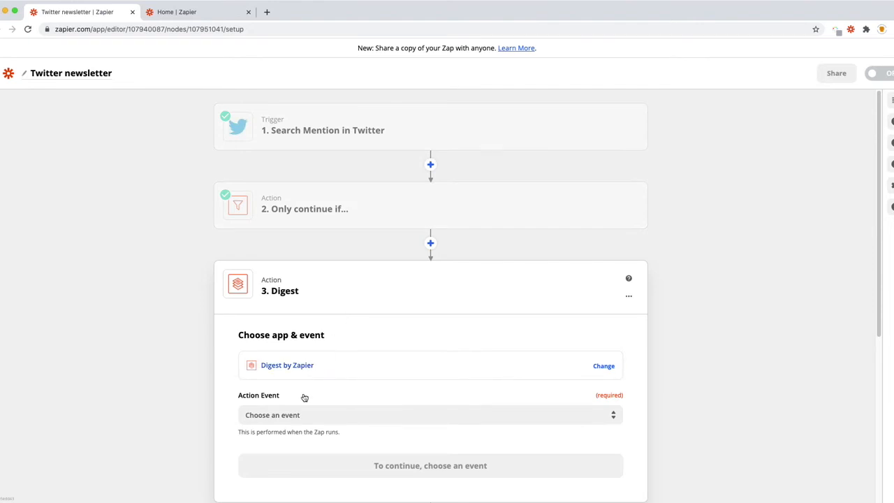
click(311, 415)
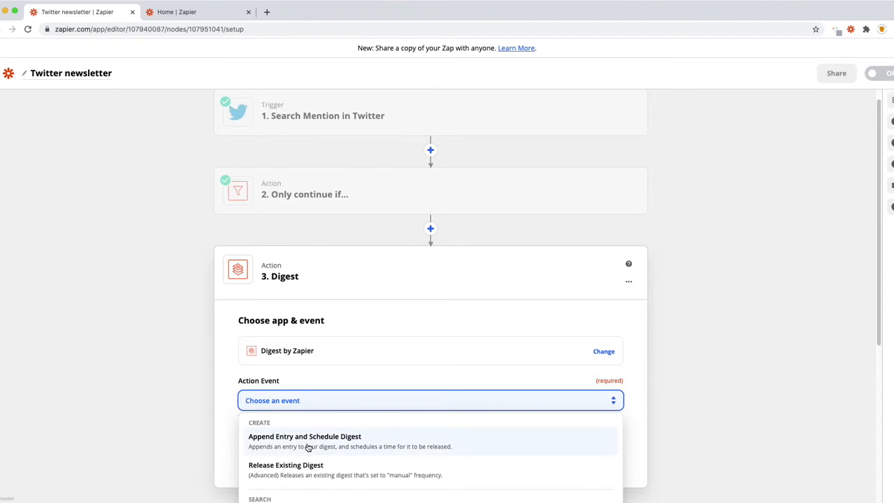
click(308, 448)
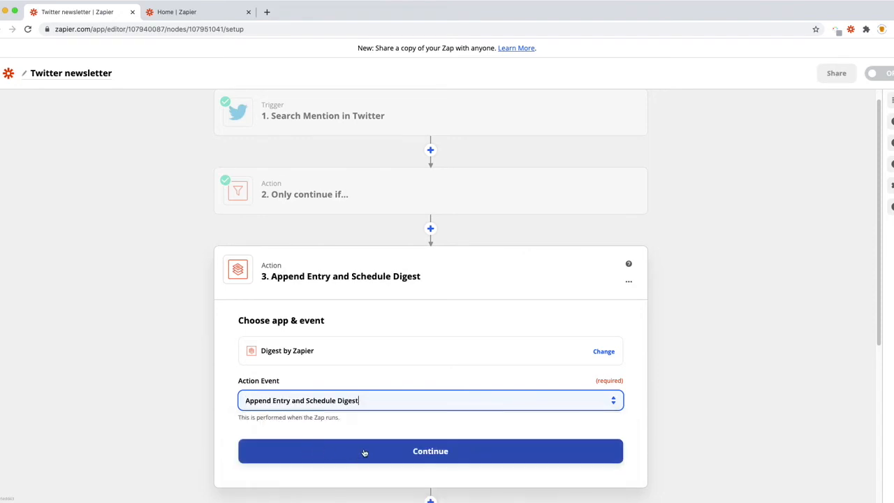
click(419, 458)
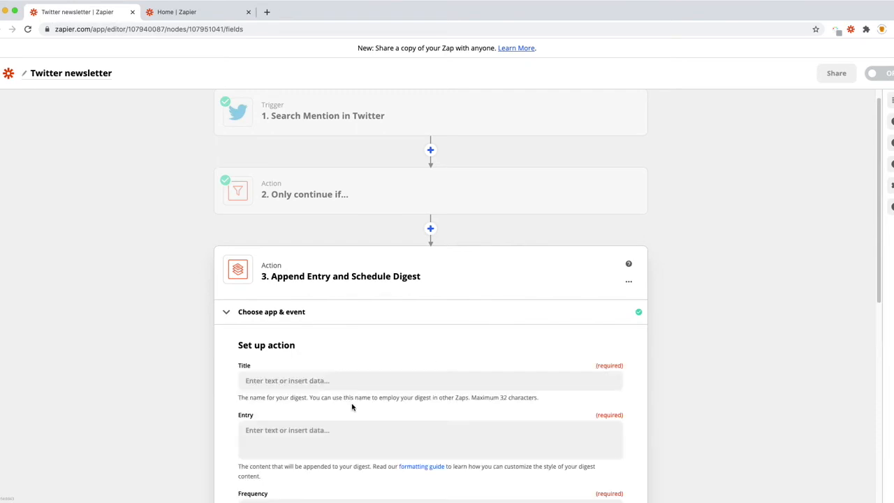
Step: Set the digest's title to "Twitter Newsletter"
click(335, 379)
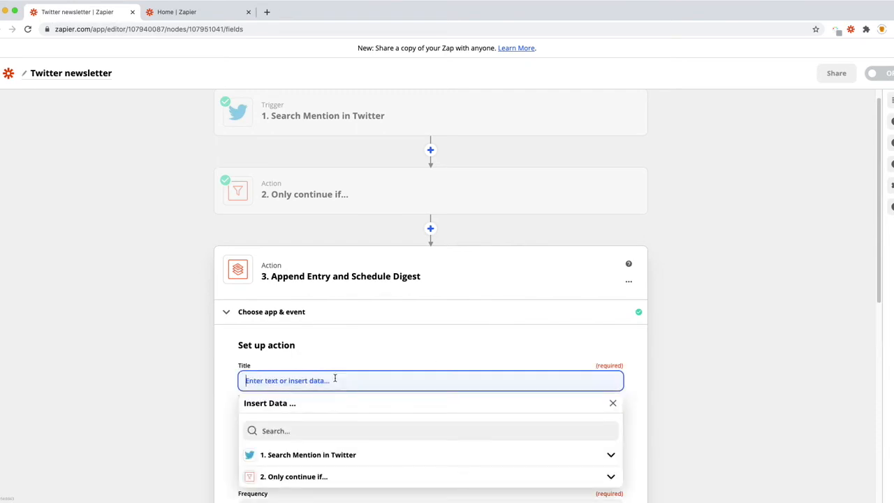
text(Twitter )
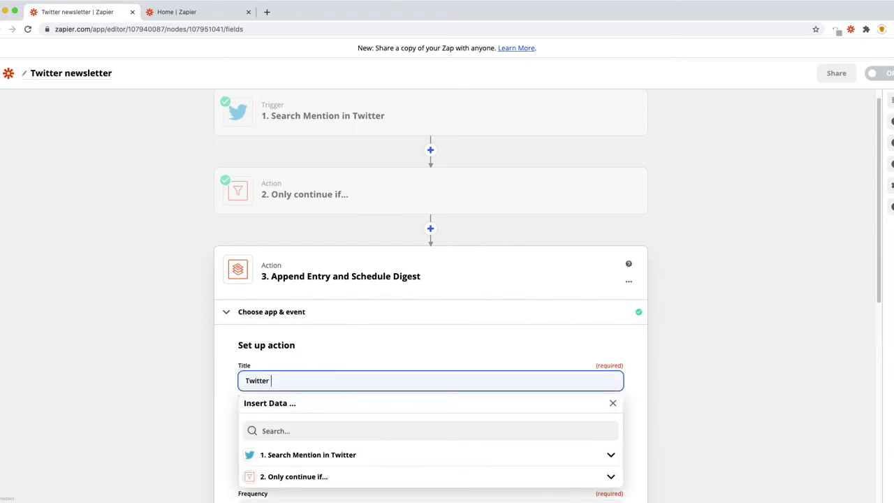
text(Newsletter)
click(239, 420)
Step: Fill the digest's entry with the Twitter mention's Text value wrapped in <p> and </p> tags
click(280, 424)
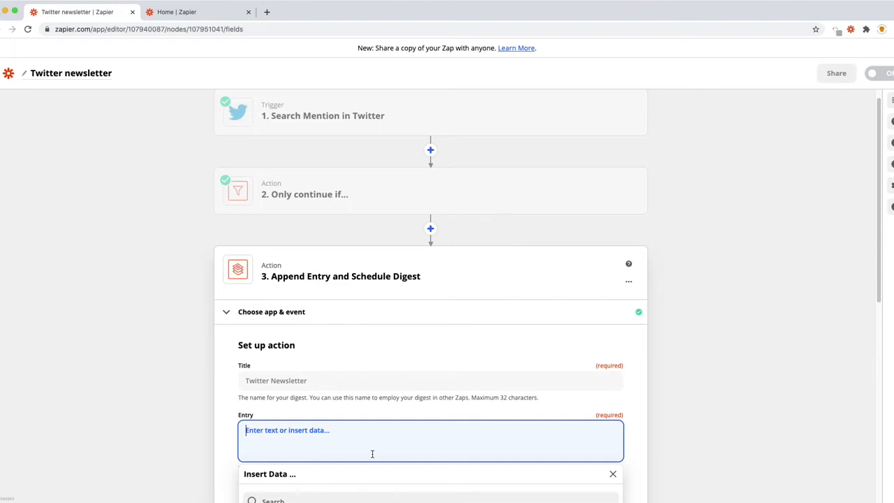
text(<p>)
scroll(335, 451, down, 1)
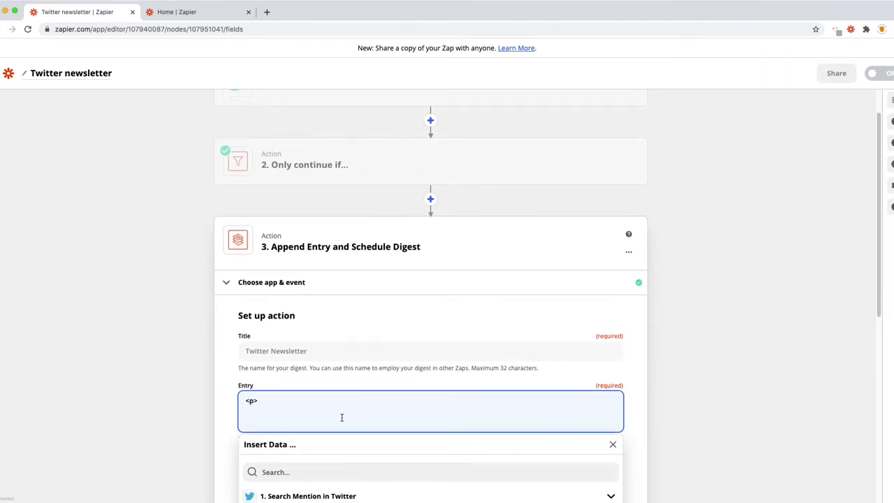
scroll(317, 390, down, 1)
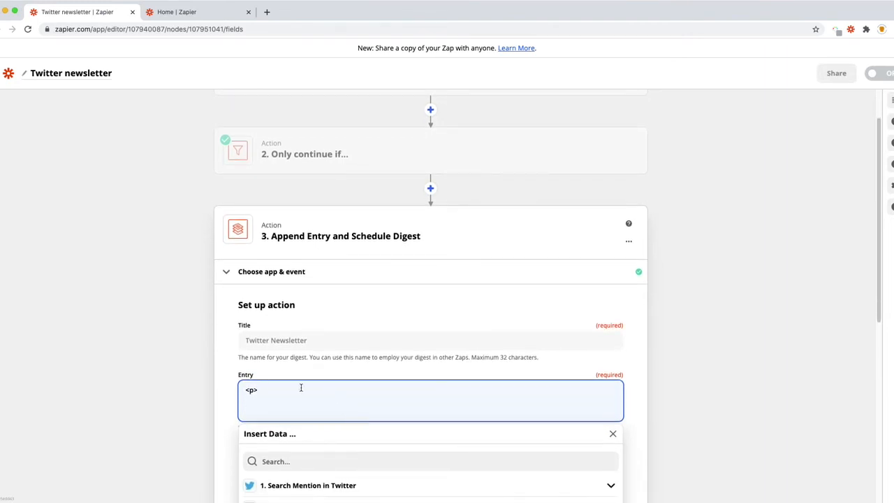
drag(243, 394, 299, 403)
click(297, 398)
scroll(297, 397, down, 1)
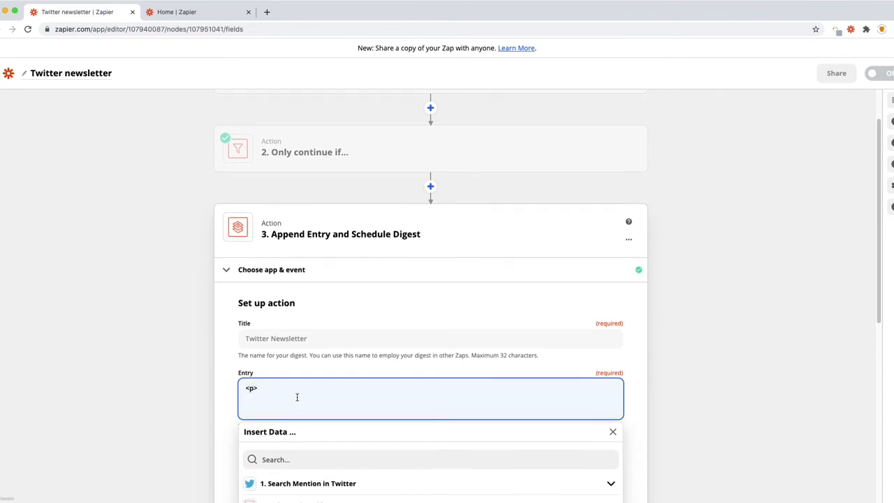
scroll(326, 390, down, 3)
click(319, 394)
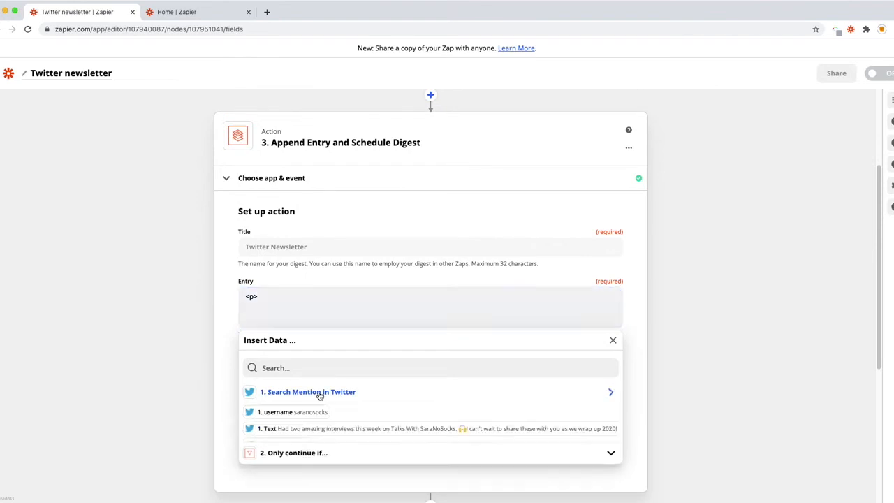
click(345, 429)
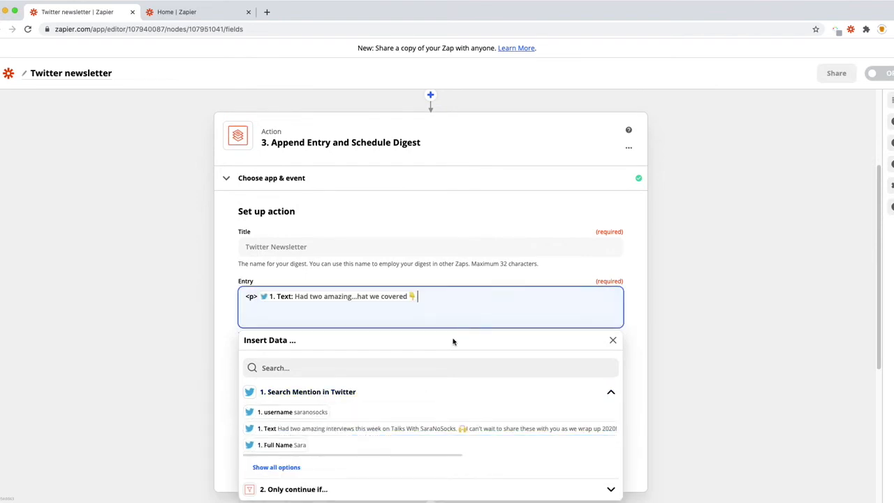
text(</p>)
click(612, 340)
Step: Schedule the digest with a Daily frequency and 8pm as the time of day
click(307, 381)
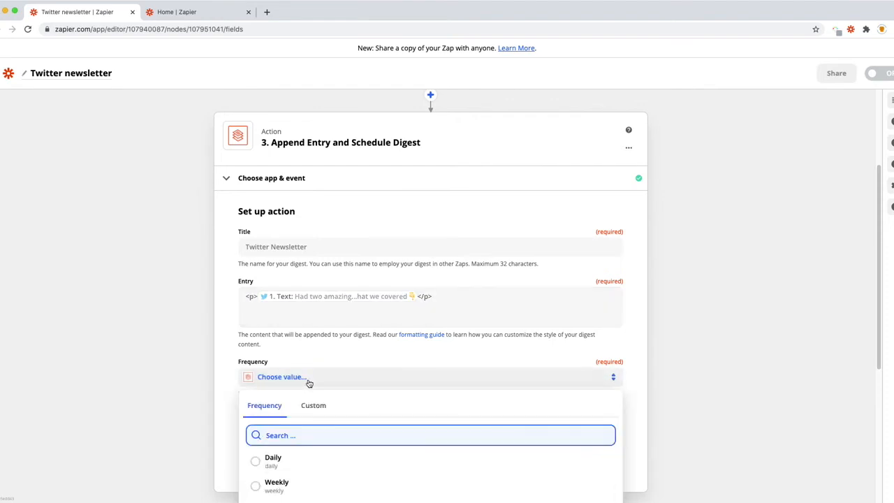
scroll(322, 380, down, 3)
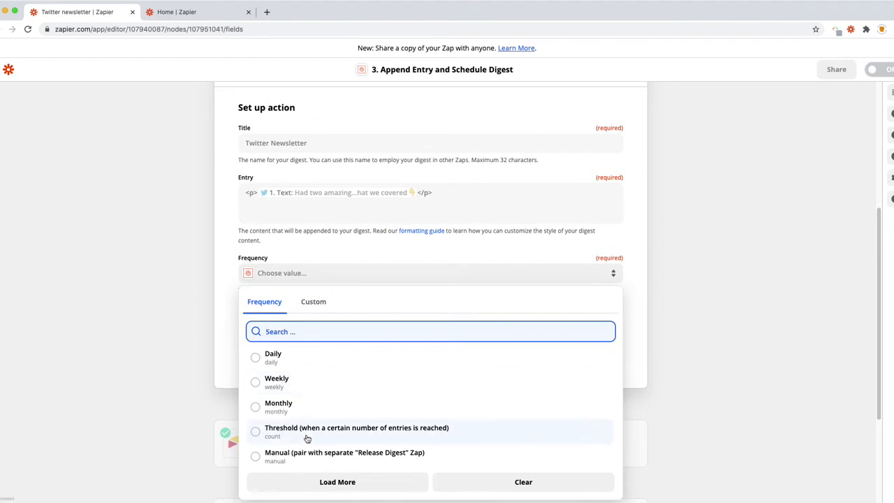
click(273, 357)
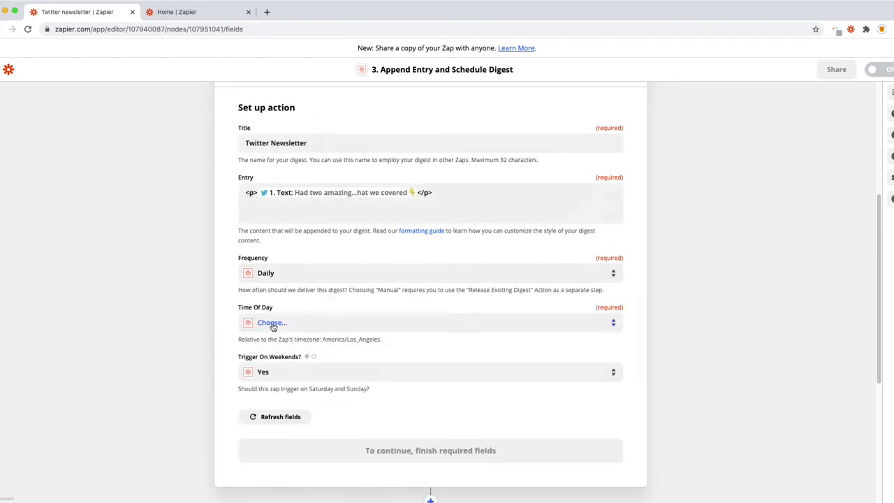
click(273, 326)
scroll(299, 409, down, 12)
scroll(302, 425, up, 3)
scroll(301, 425, down, 2)
click(250, 473)
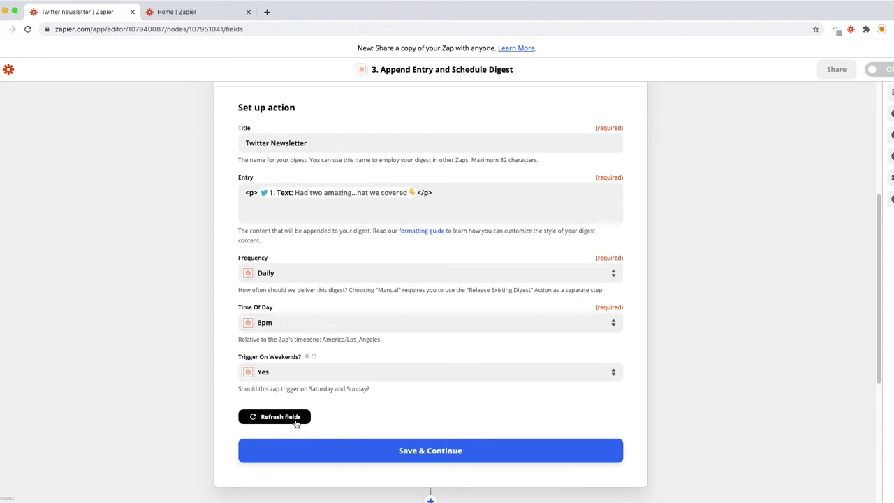
Step: Save the digest setup, run its test with review, and close the digest action
click(335, 452)
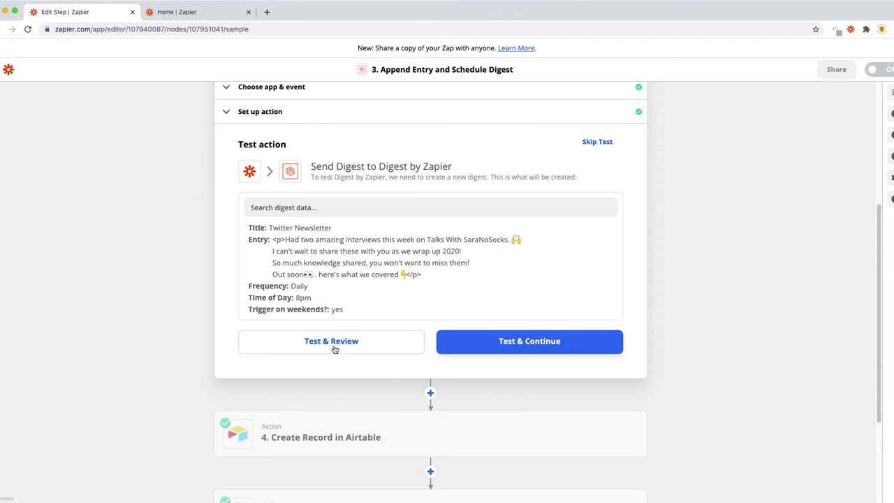
click(334, 348)
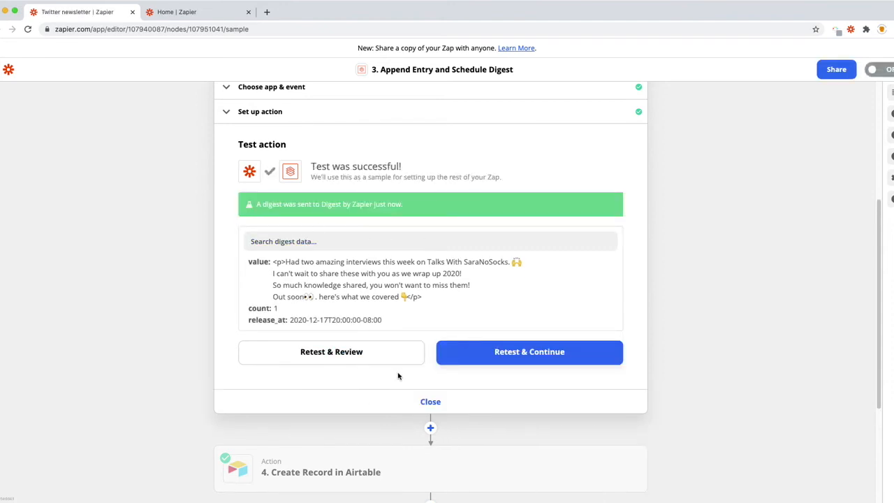
click(426, 403)
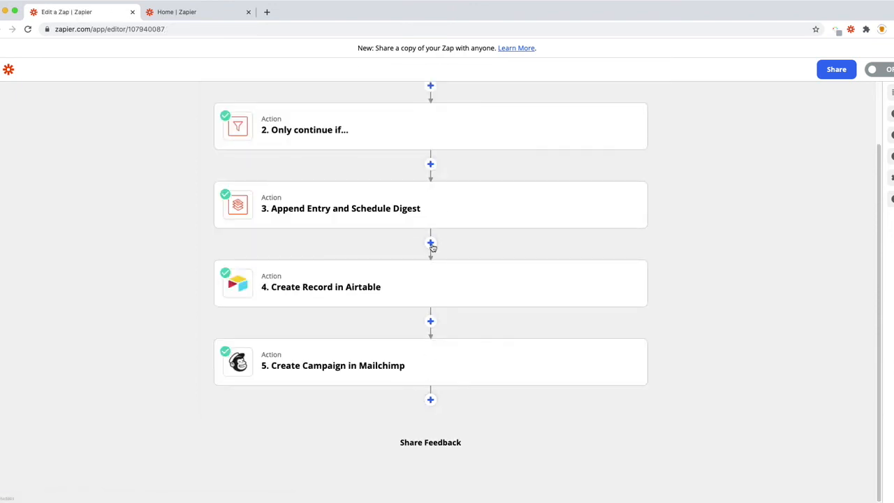
Step: Open the Airtable action, review its app choices, keep the Create Record event, and continue to the account selection
click(398, 293)
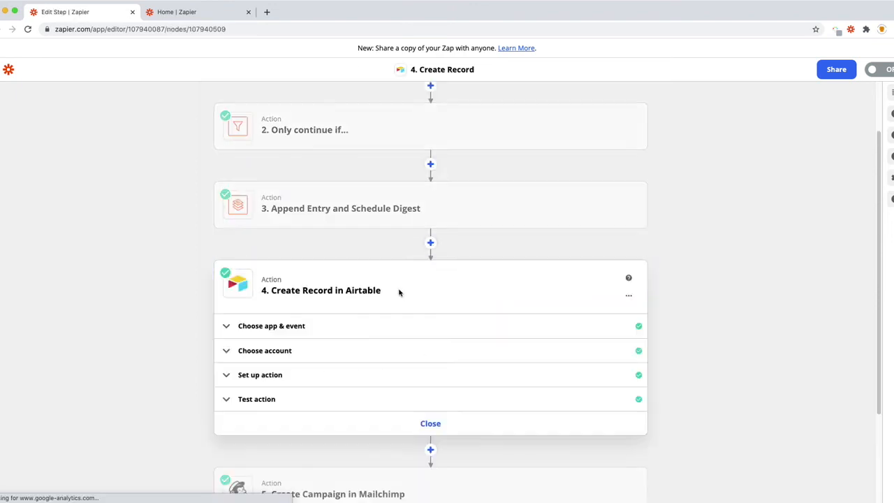
click(291, 326)
click(280, 361)
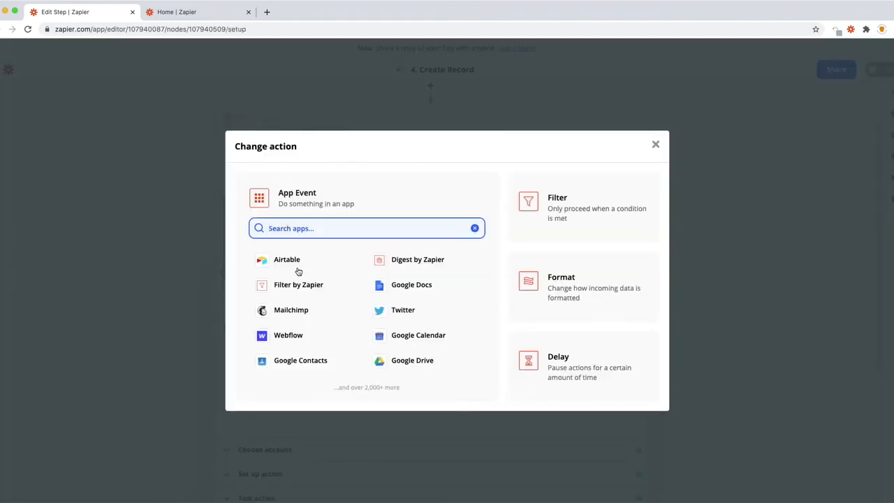
click(656, 147)
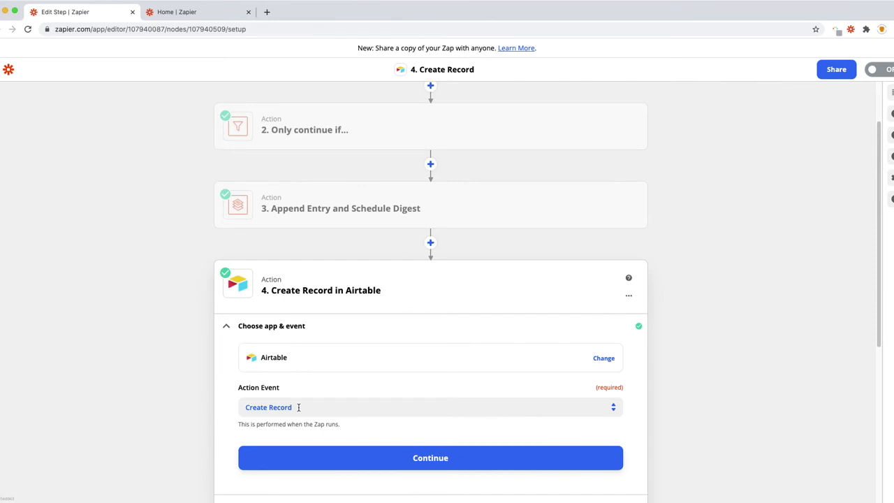
click(345, 398)
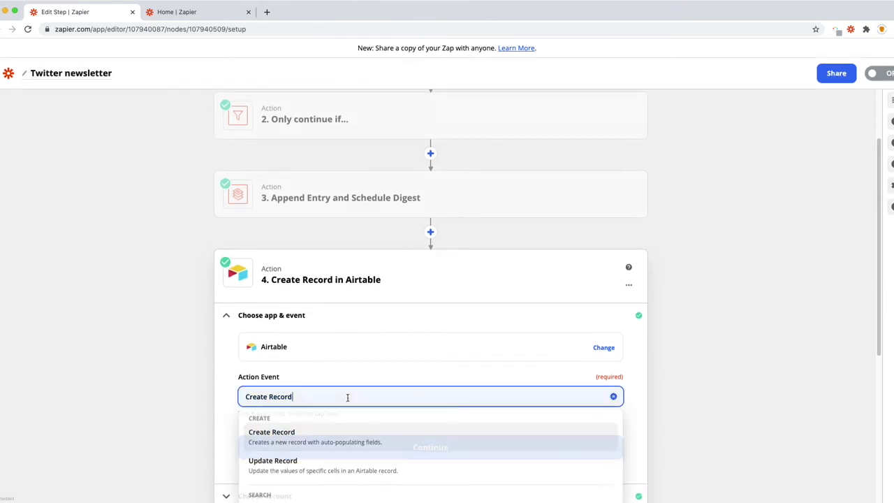
click(302, 443)
click(407, 447)
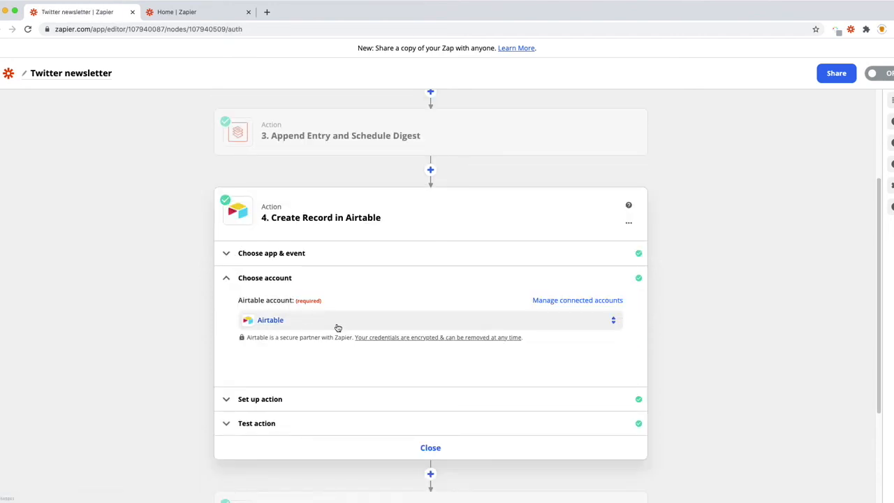
Step: Examine the Airtable record setup, including its base, table and mapped fields, and the data choices for the Tweet field
click(276, 399)
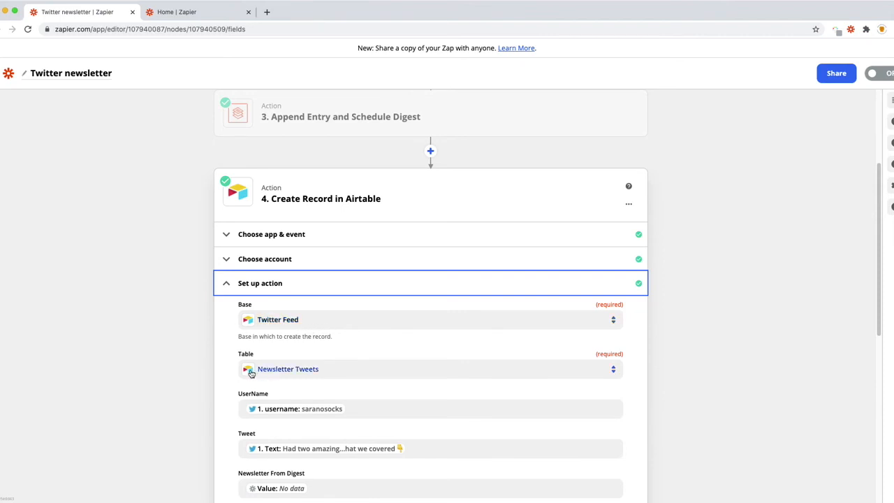
scroll(332, 376, down, 1)
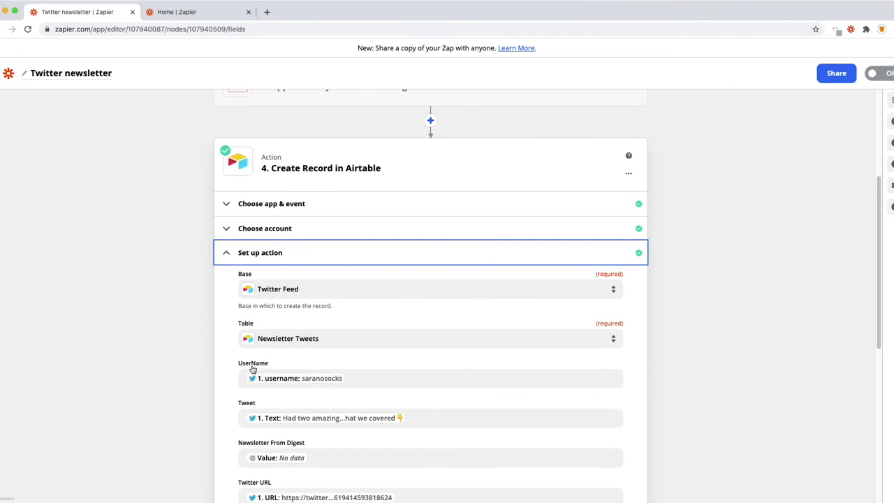
scroll(364, 377, down, 1)
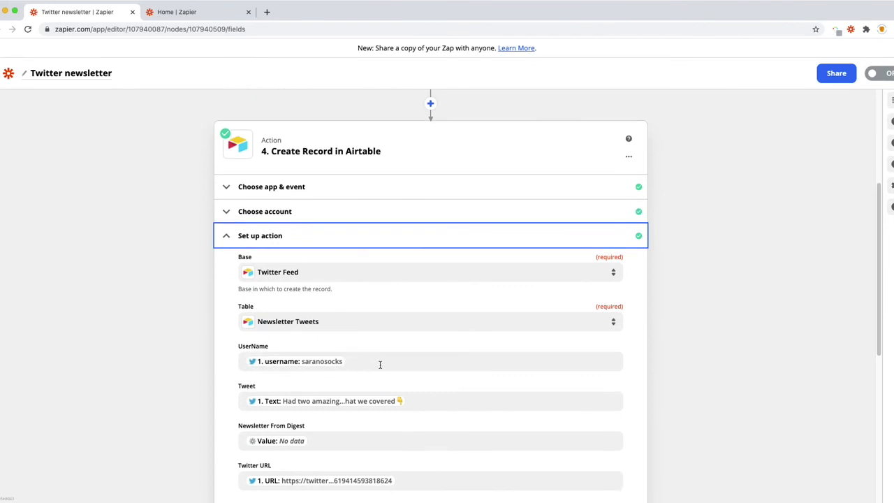
scroll(380, 364, down, 4)
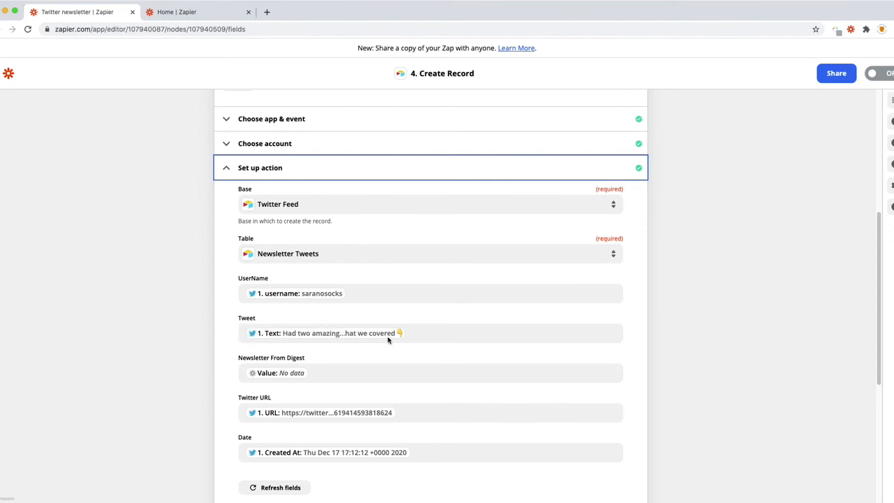
click(413, 335)
click(310, 408)
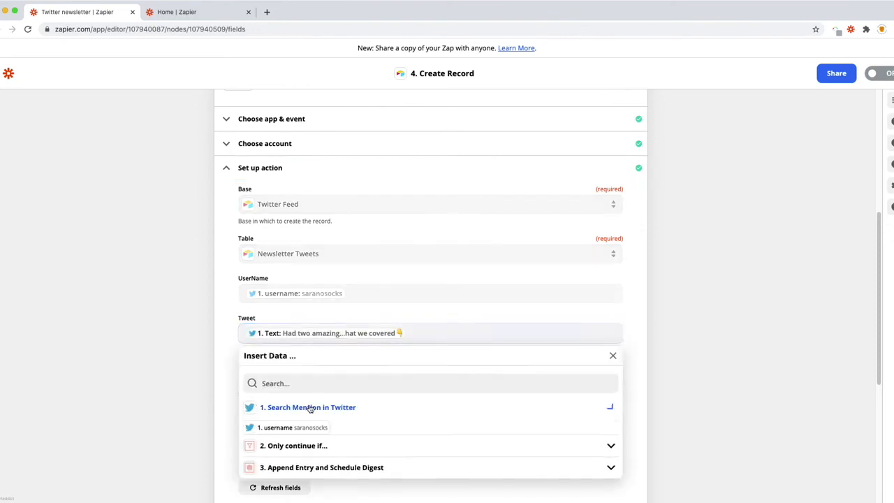
click(234, 367)
scroll(297, 329, down, 2)
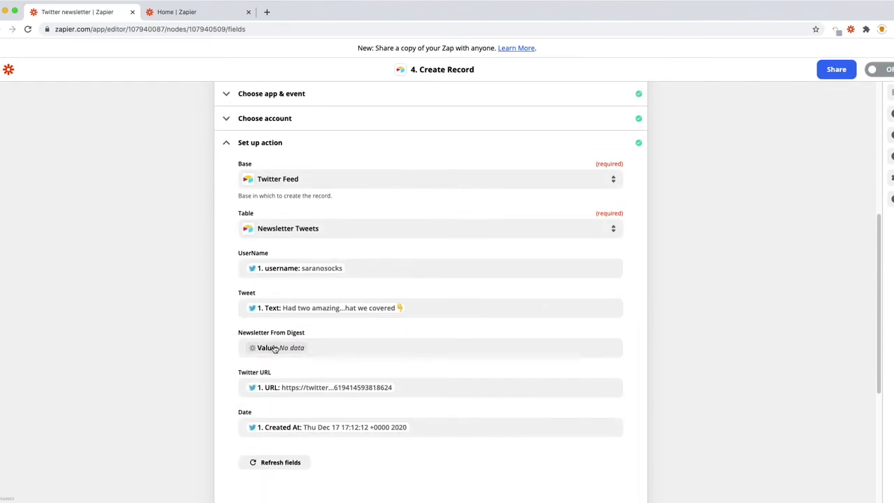
Step: Replace the Newsletter From Digest field's value with Current Digest from the Append Entry and Schedule Digest step
click(291, 348)
key(BackSpace)
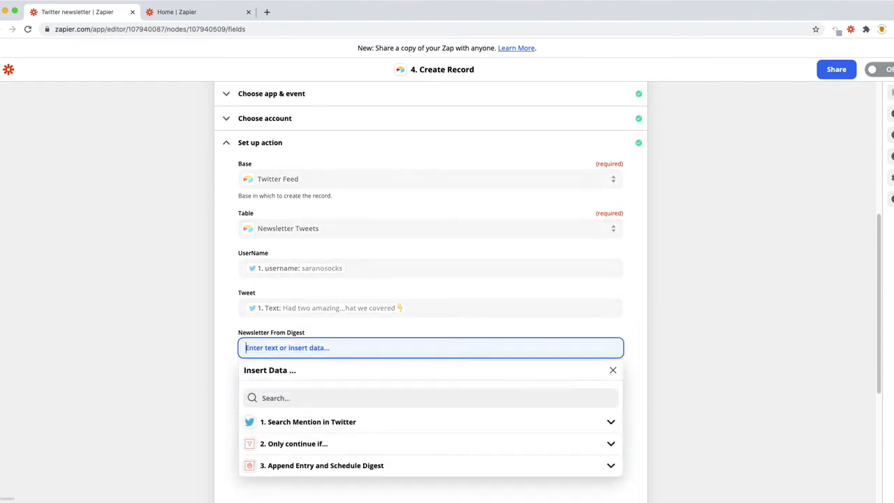
click(307, 466)
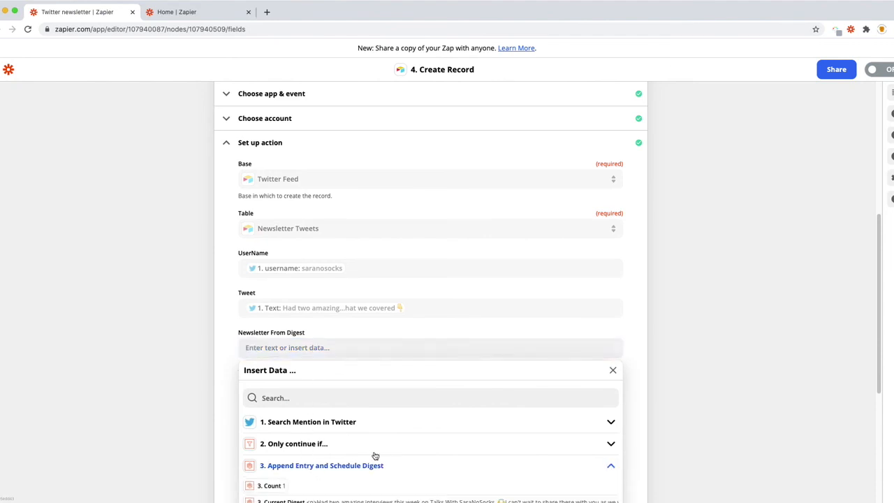
scroll(373, 455, down, 5)
click(353, 313)
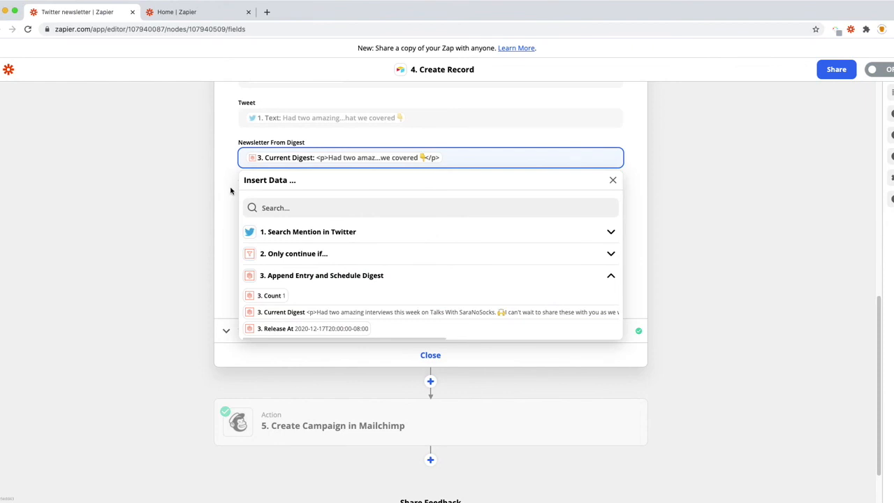
click(612, 181)
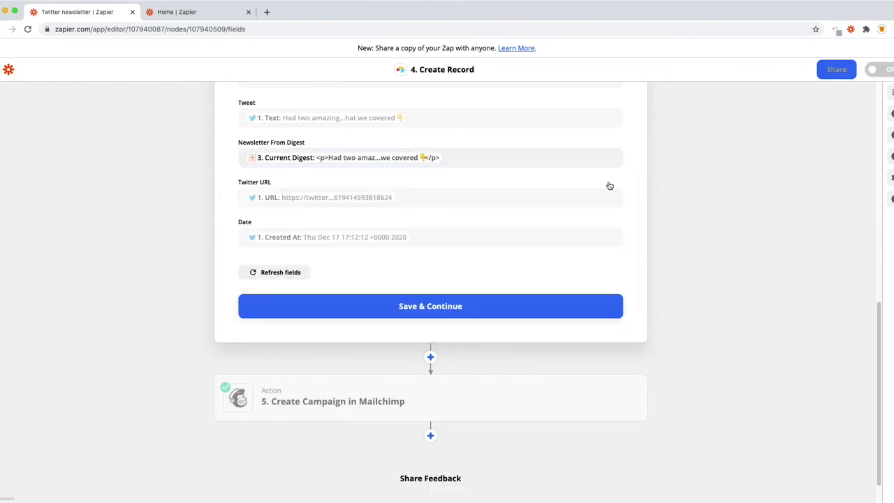
Step: Insert the Twitter mention's URL value into the Twitter URL field and remove the duplicate entry
click(406, 200)
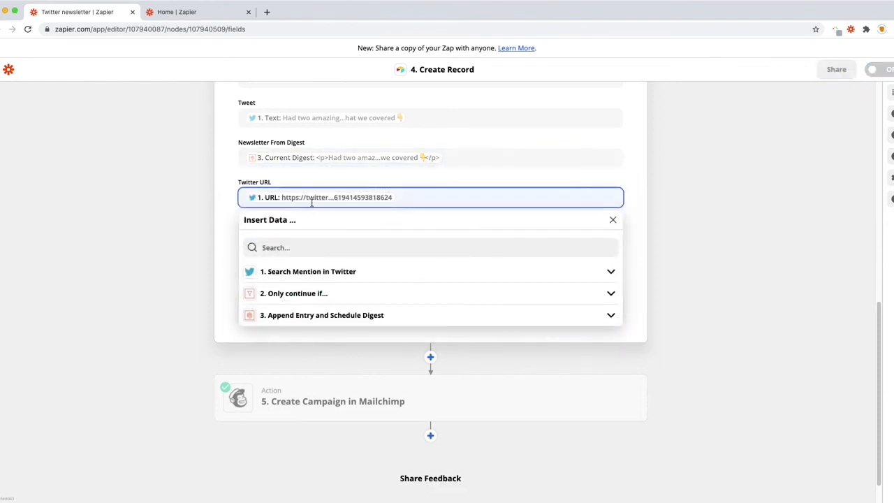
click(308, 271)
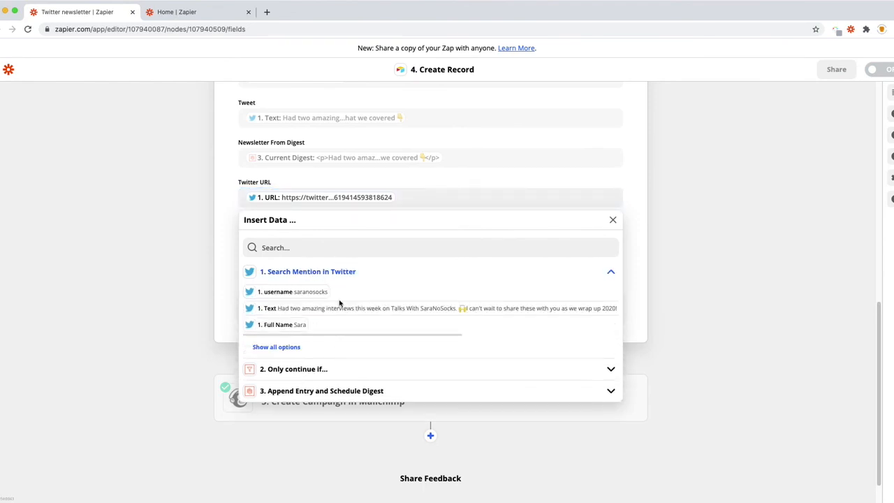
click(276, 347)
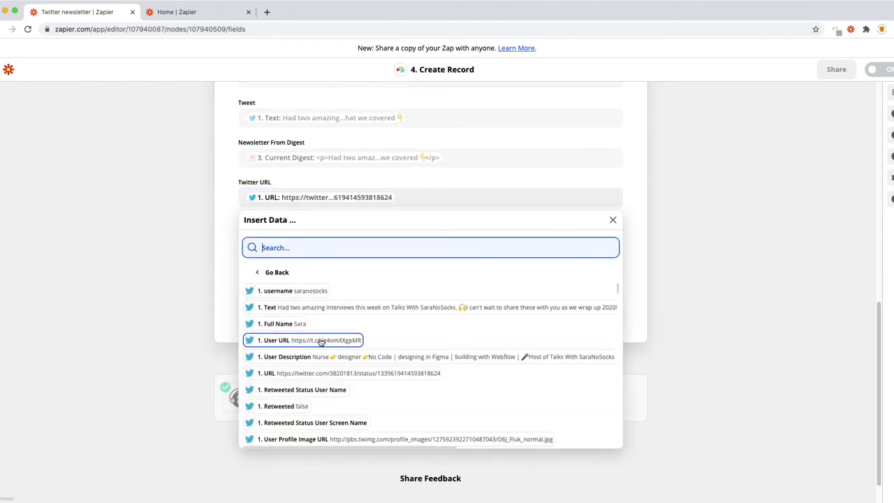
scroll(311, 349, down, 1)
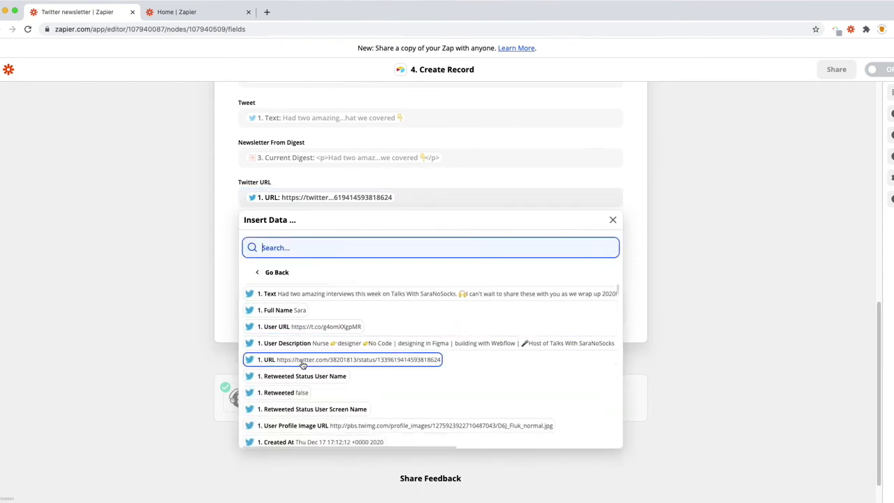
click(301, 360)
click(394, 199)
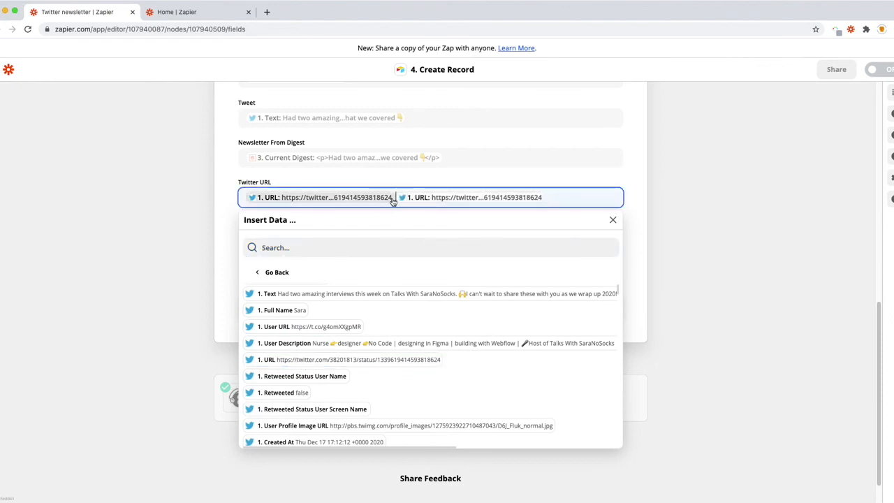
key(BackSpace)
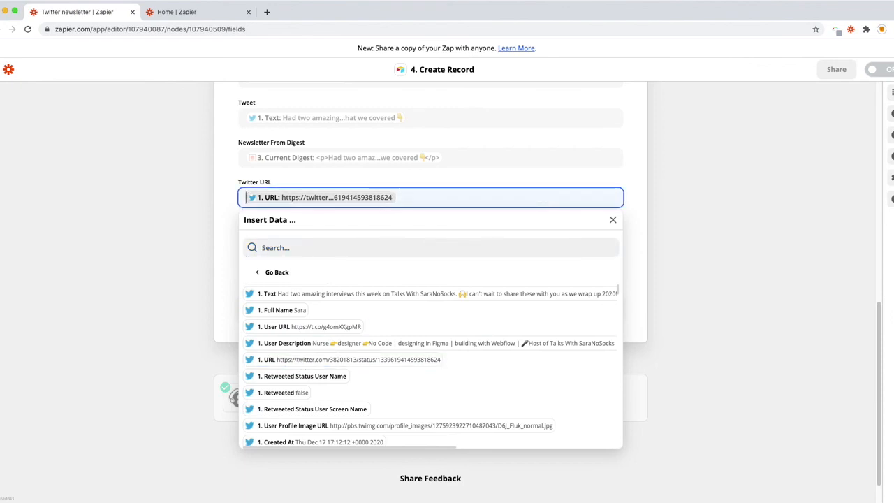
click(612, 220)
Step: Clear the Date field and refill it with the Created At value from the Search Mention in Twitter step
click(397, 239)
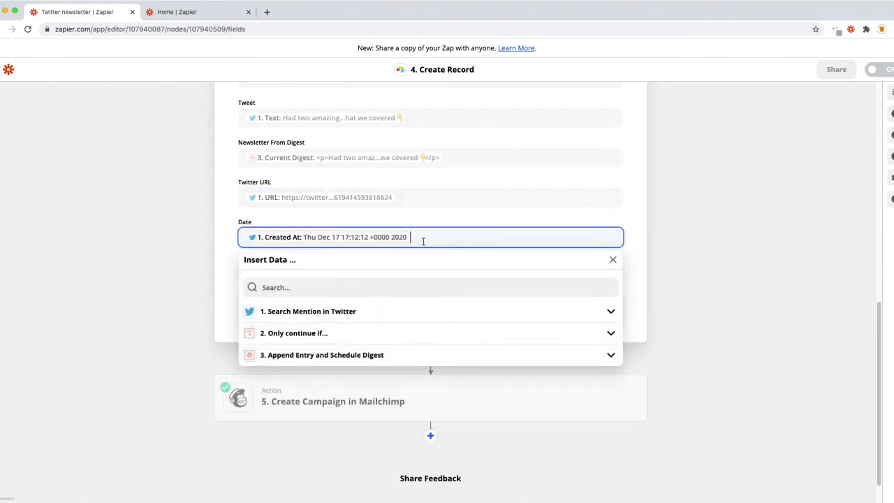
key(BackSpace)
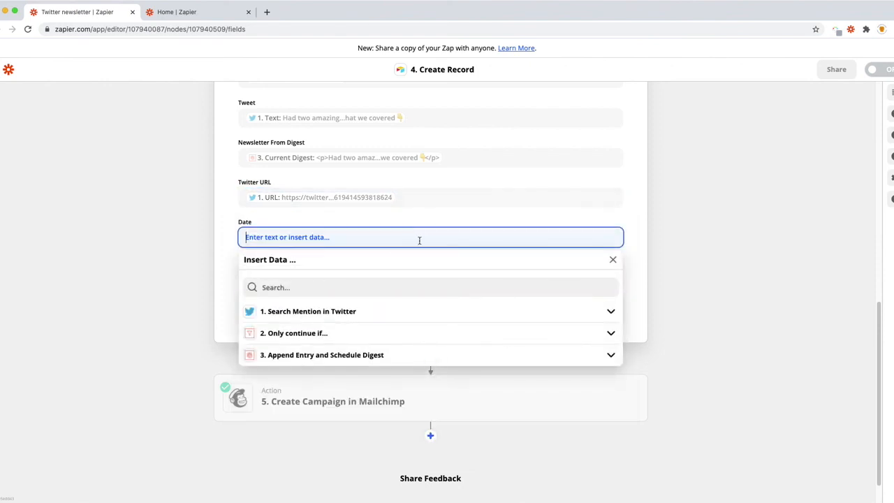
click(291, 311)
click(276, 386)
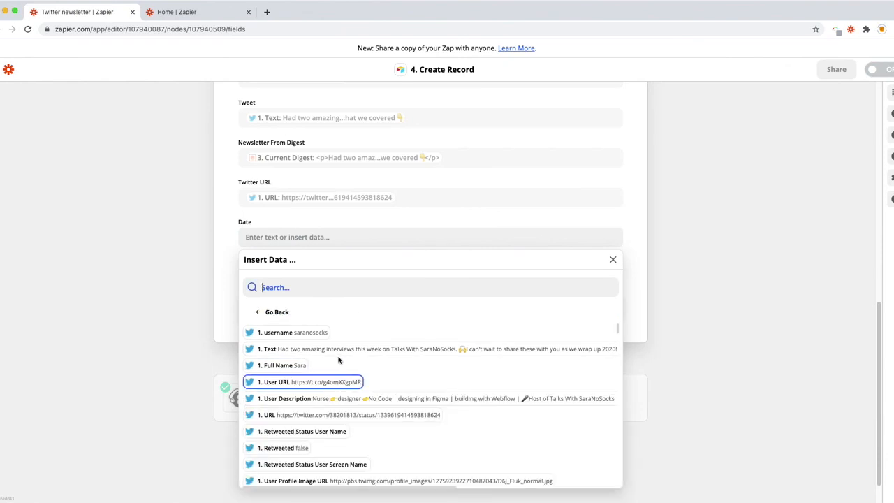
scroll(339, 359, down, 1)
scroll(355, 381, down, 1)
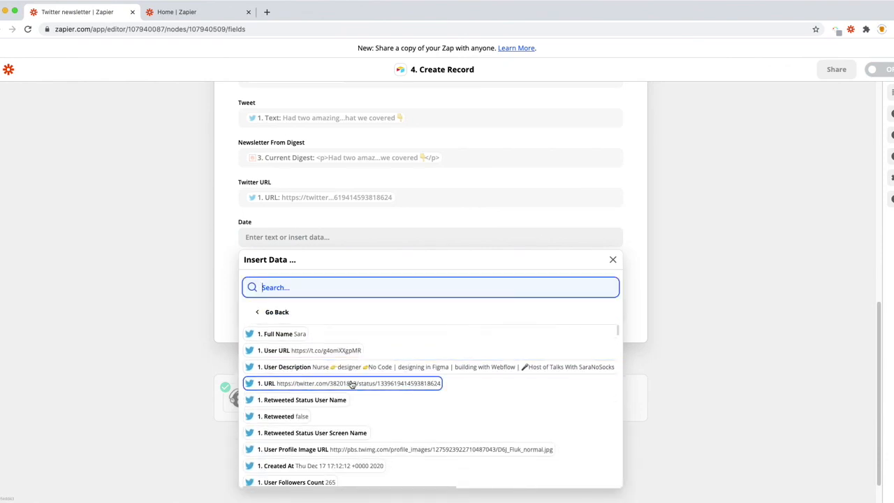
scroll(350, 391, down, 1)
click(339, 454)
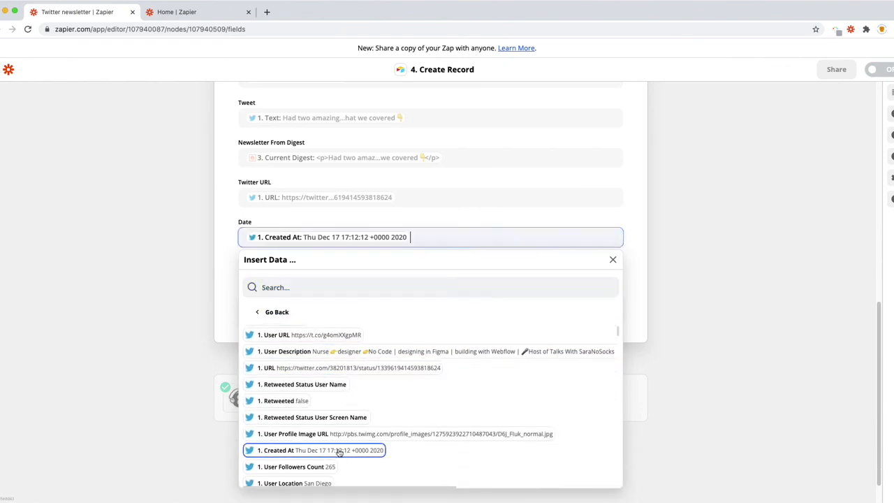
click(234, 306)
Step: Continue to the Airtable action's test, resend the sample record for review, and close the Create Record step
click(411, 309)
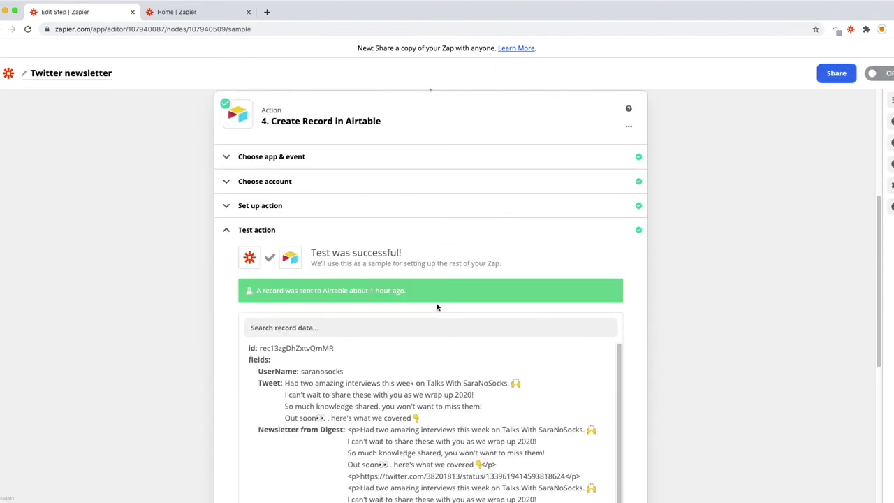
scroll(328, 294, down, 5)
click(320, 248)
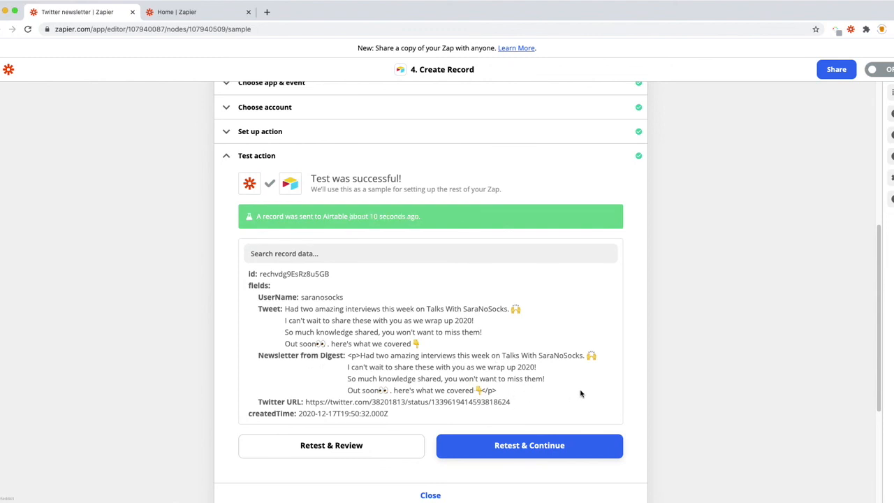
scroll(580, 393, down, 3)
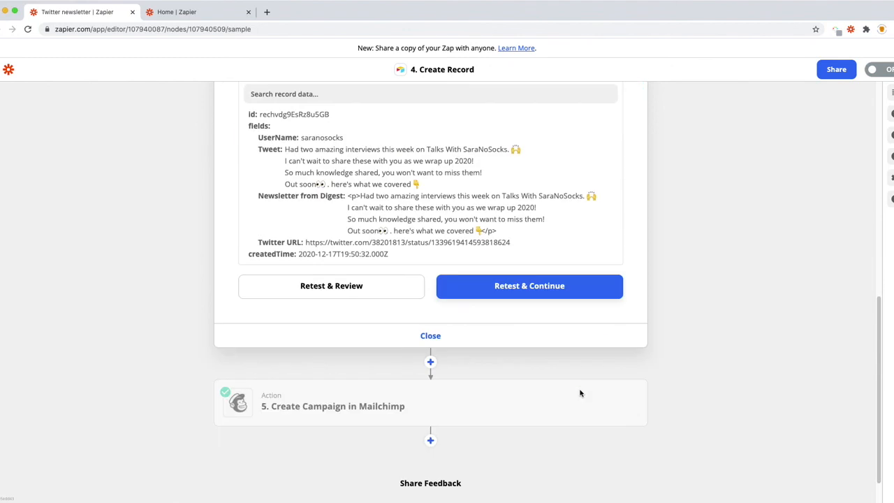
click(429, 337)
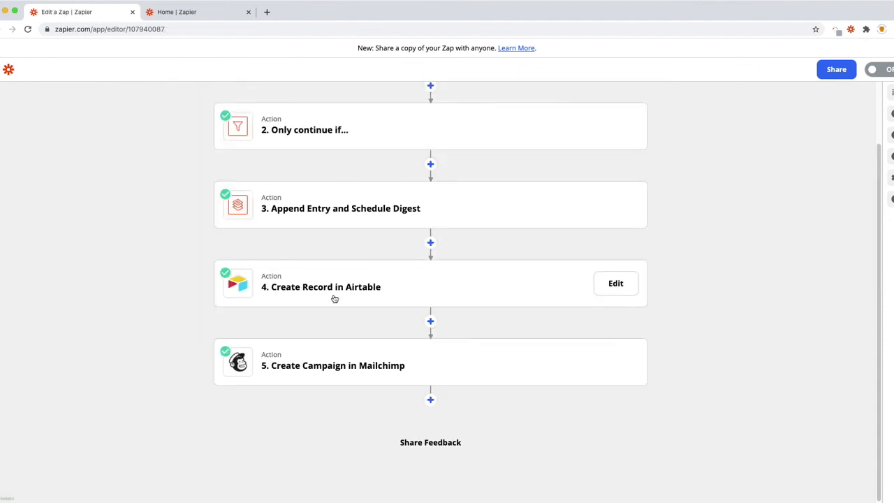